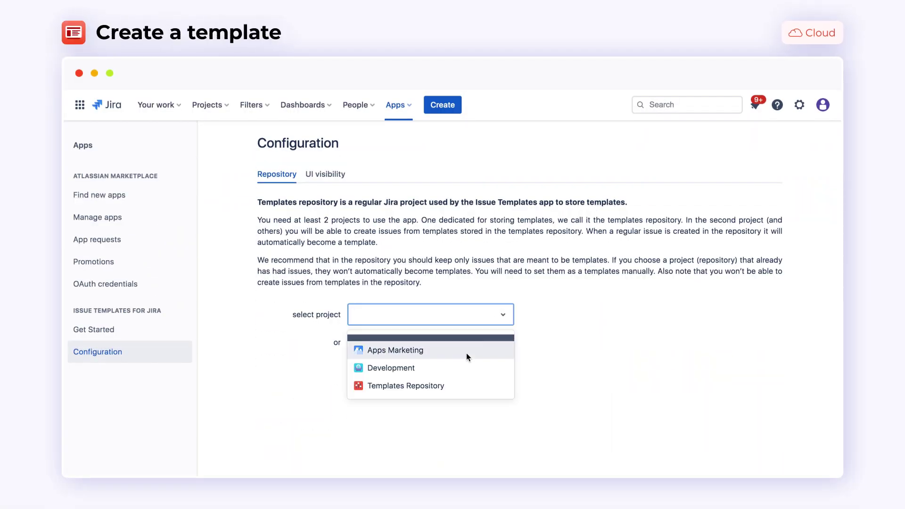
Step: Make Templates Repository the template repository and show its issues in List view
click(451, 384)
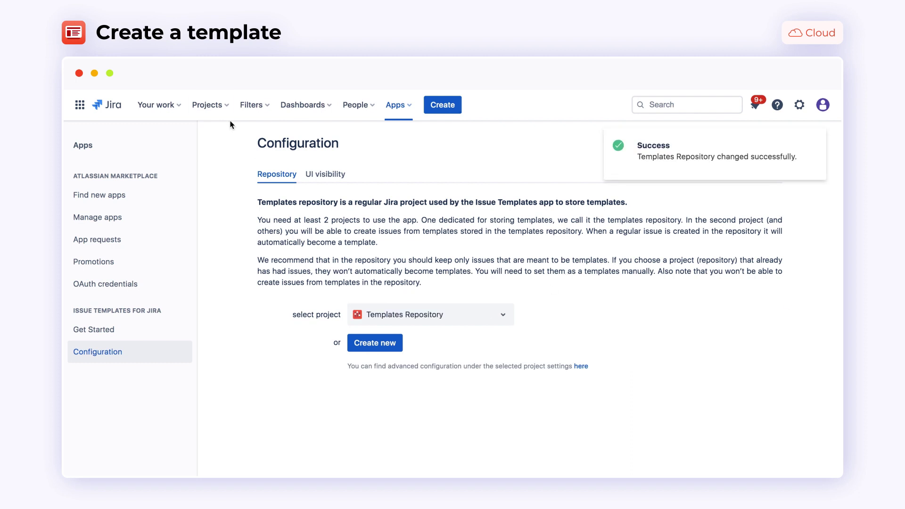
click(210, 104)
click(237, 159)
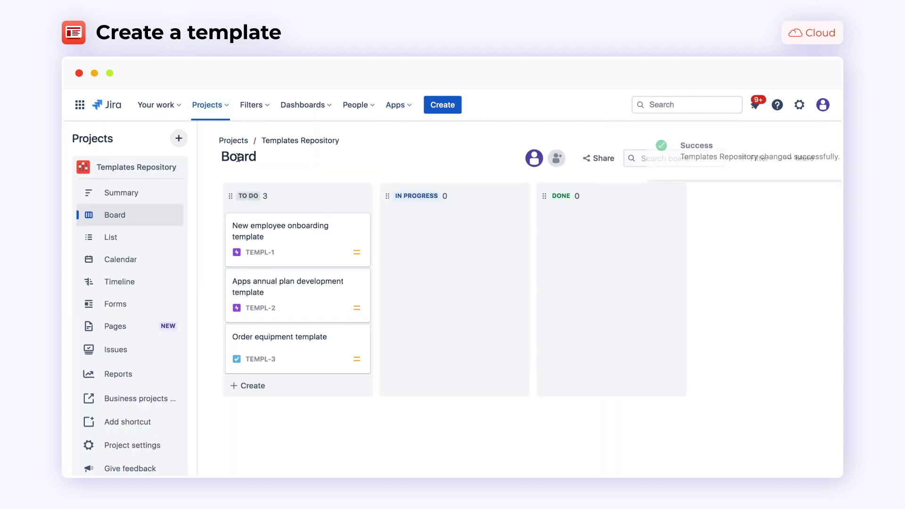
click(121, 236)
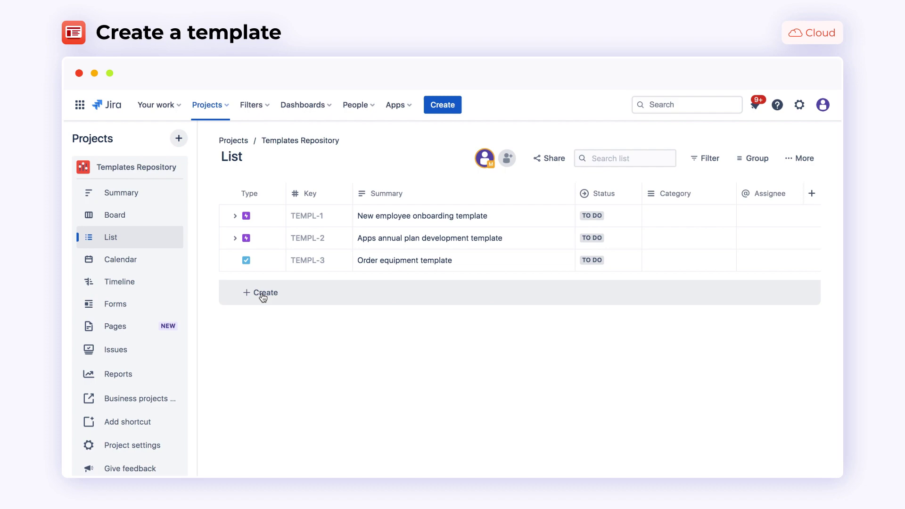
Step: Create the epic 'App promo video template', reusing the summary as its Epic Name
click(263, 292)
click(265, 250)
text(App promo video temp)
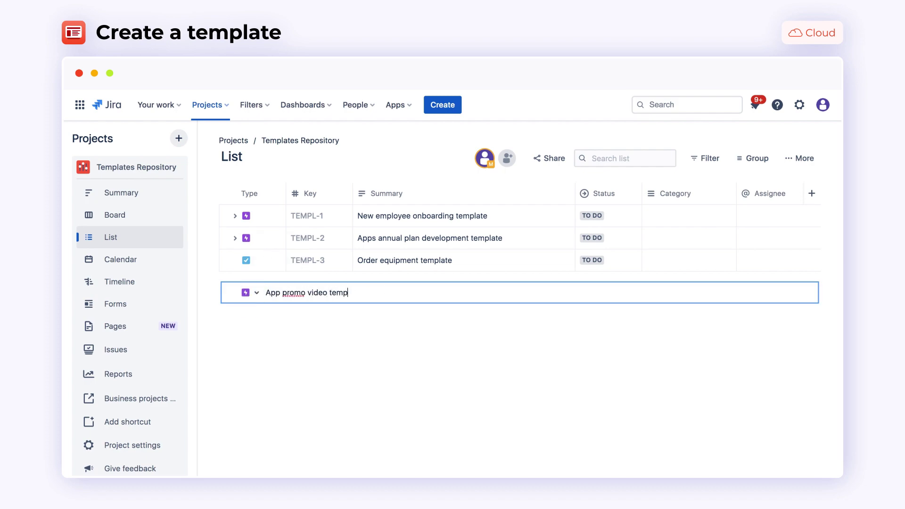
text(late)
key(Return)
key(ctrl+a)
key(ctrl+c)
key(Tab)
key(ctrl+v)
click(650, 433)
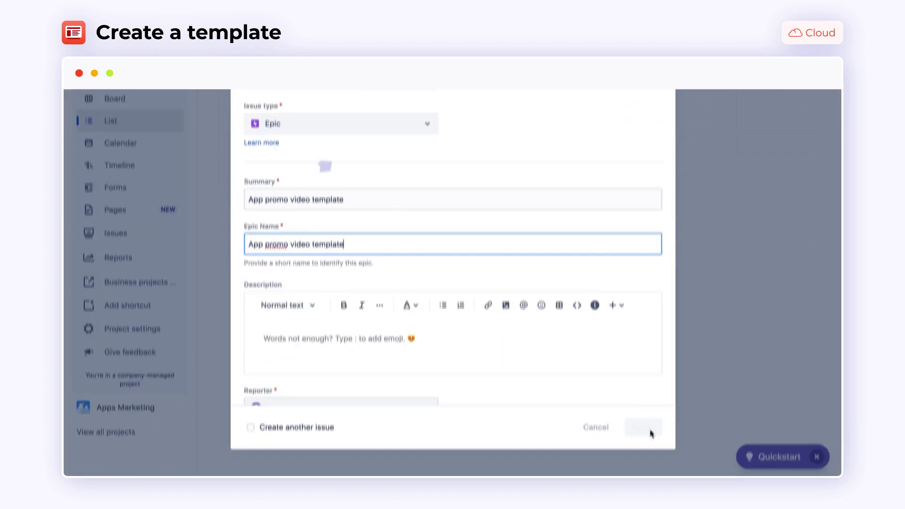
Step: Add child tasks Create video scenario, Create narrator text, Capture screencasts and Compile video
click(257, 281)
text(Create video )
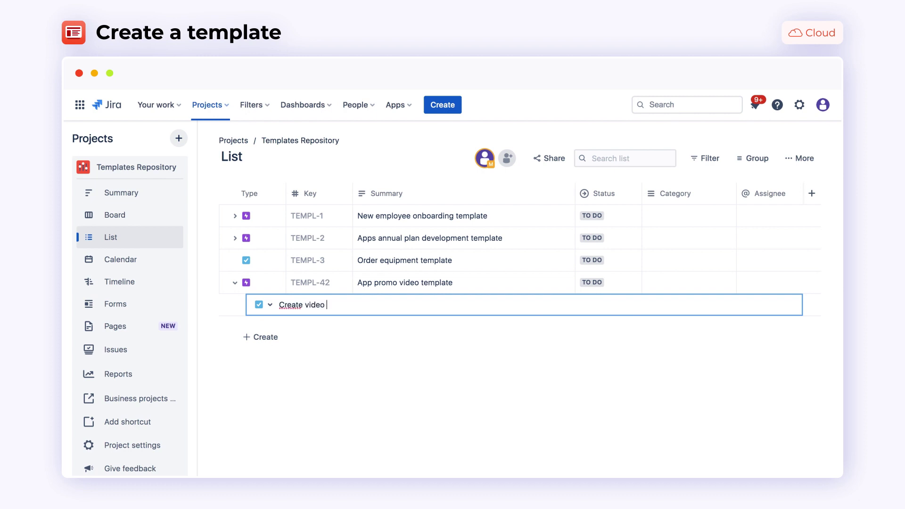
text(scenario)
key(Return)
text(Create narrator text)
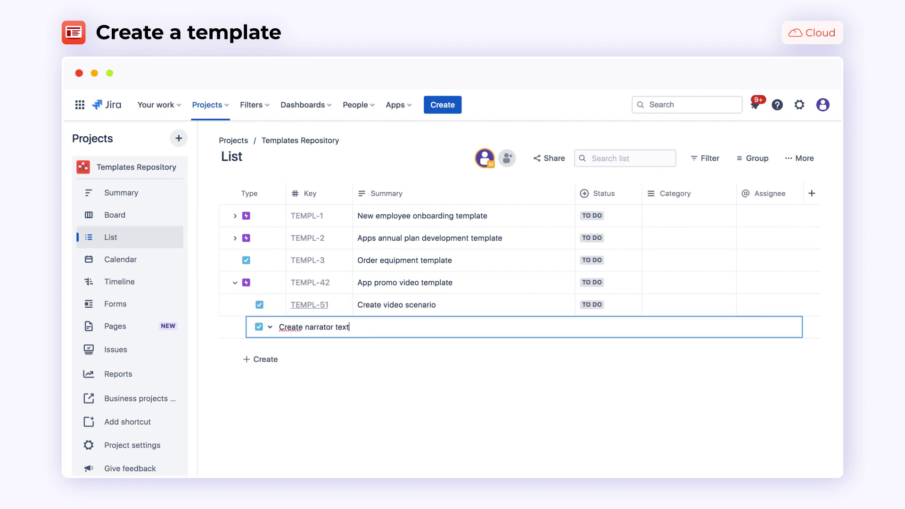
key(Return)
text(Capture screencasts)
key(Return)
text(Comp)
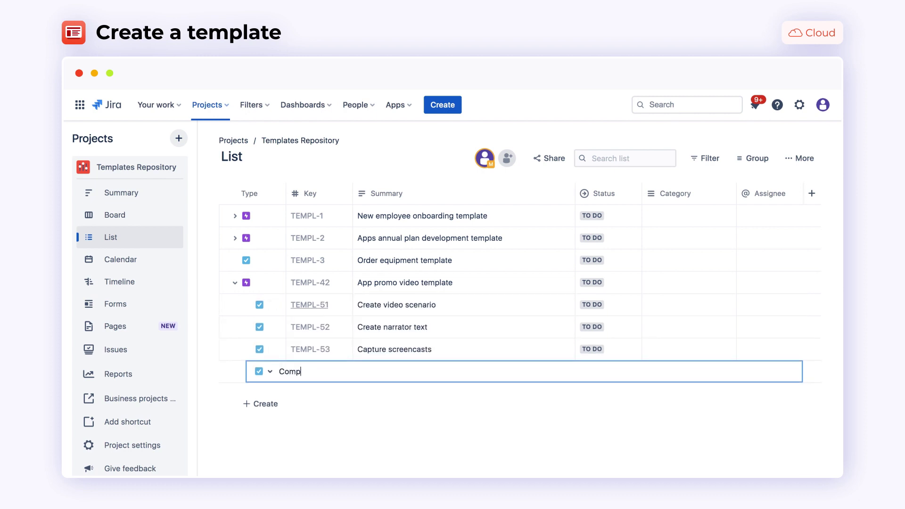
text(ile video)
key(Return)
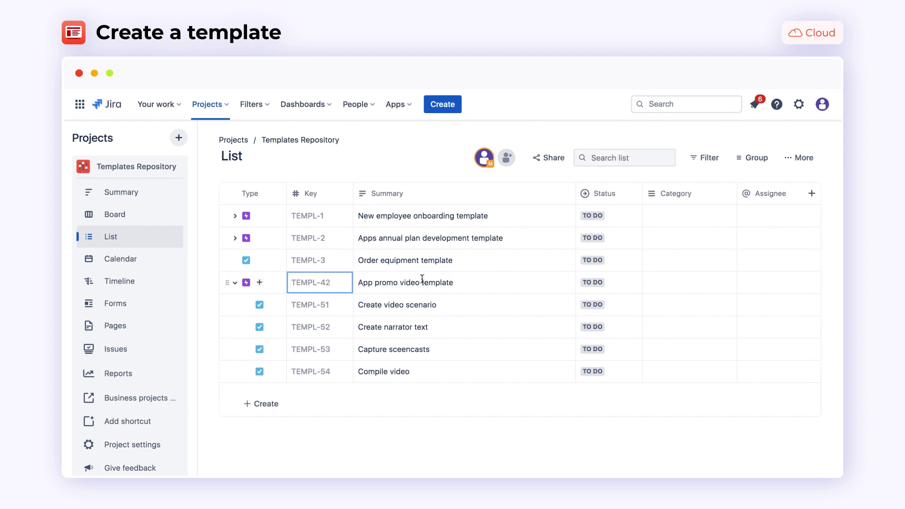
click(300, 284)
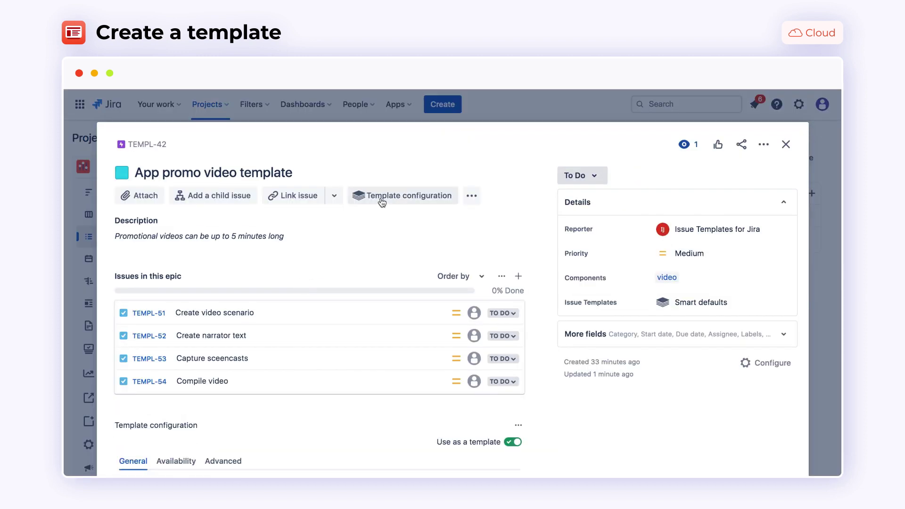
scroll(367, 239, down, 5)
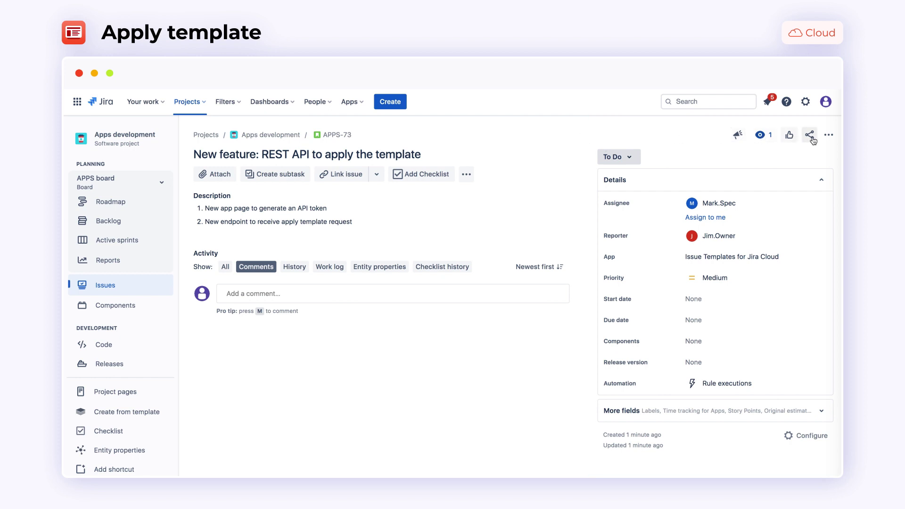
Step: Apply the Add internal audit security tasks template to APPS-73, adding five security subtasks
click(829, 134)
click(809, 165)
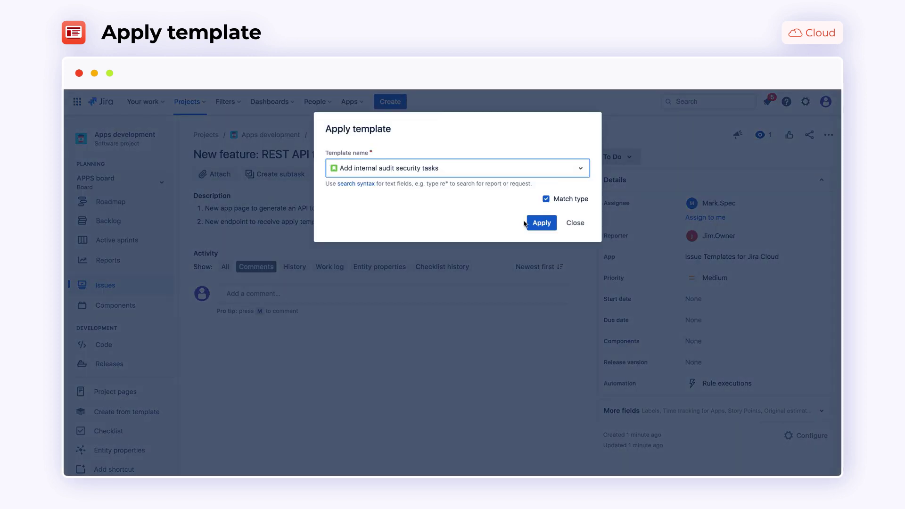
click(539, 223)
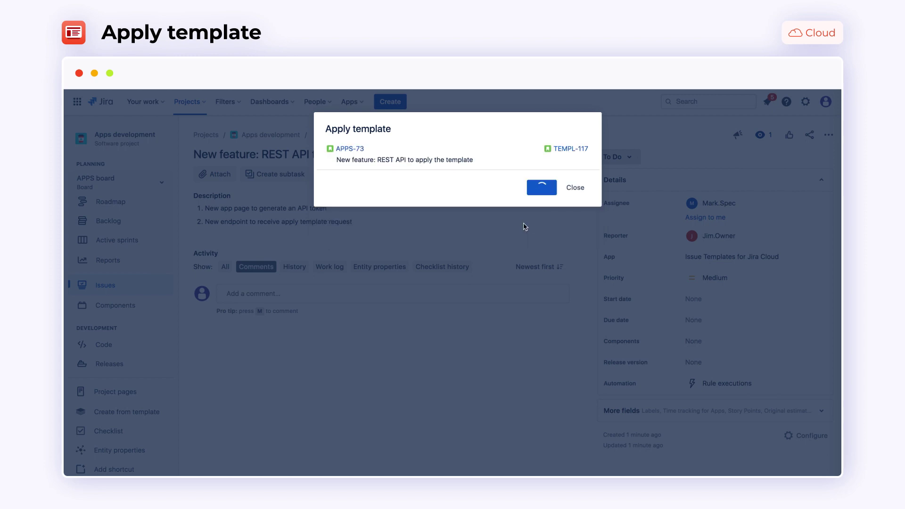
click(576, 310)
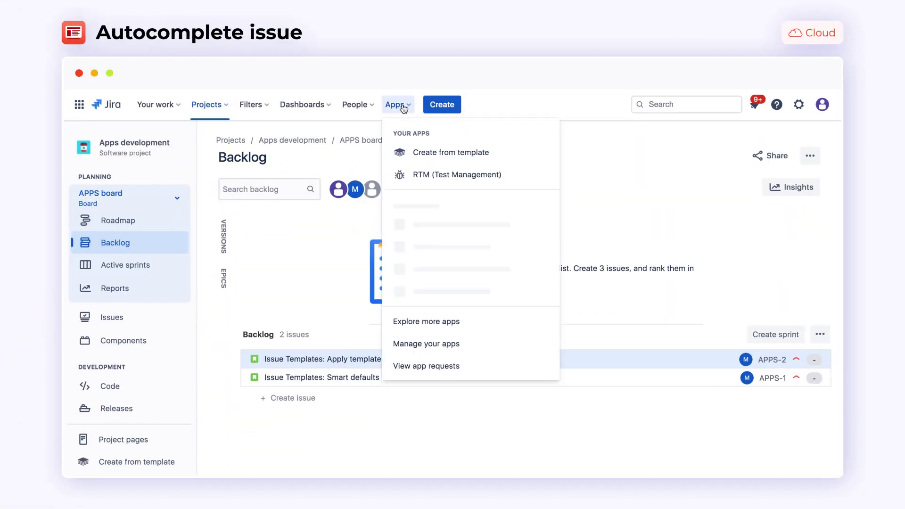
Step: Start an Apps development issue from TEMPL-123 with summary 'Issue Templates: set target project'
click(430, 153)
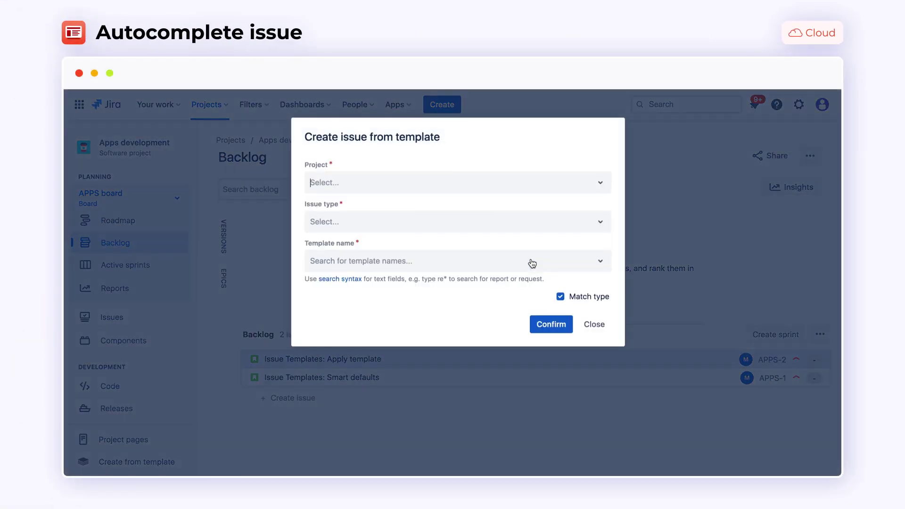
click(549, 322)
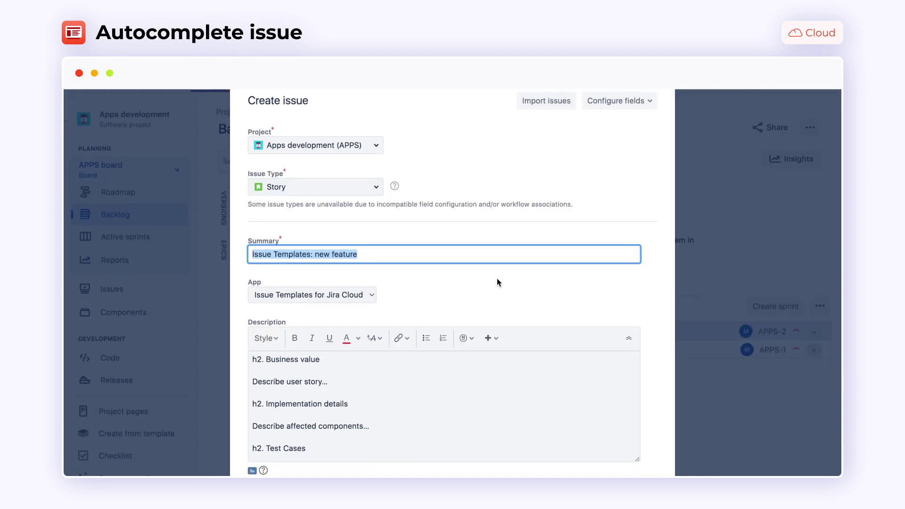
click(370, 254)
drag(369, 254, 315, 254)
key(BackSpace)
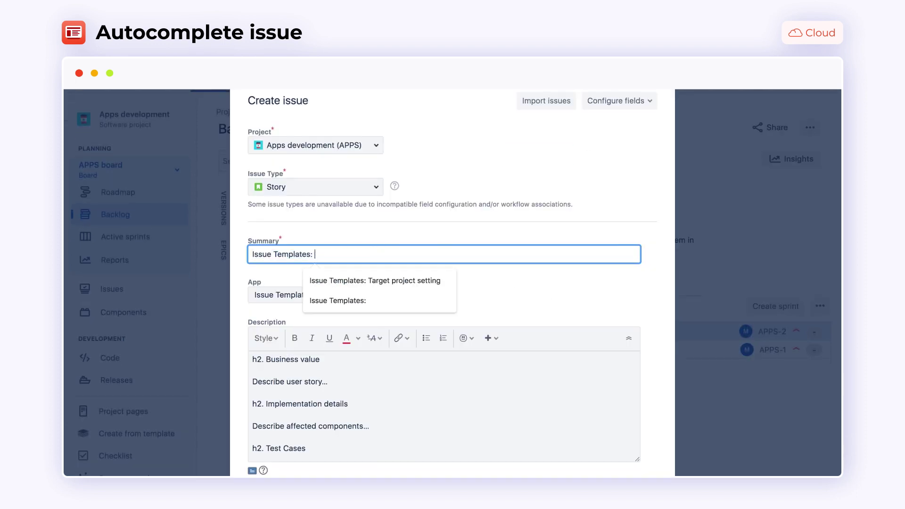
text(set target project)
Step: Replace the user story placeholder with the pasted description and create the story APPS-3
triple_click(333, 376)
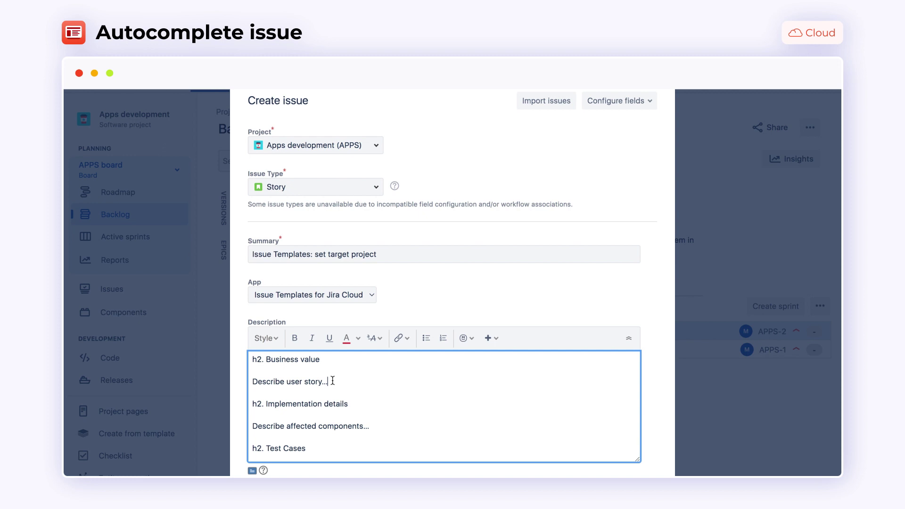
key(ctrl+v)
key(Return)
scroll(443, 406, down, 1)
scroll(414, 424, down, 7)
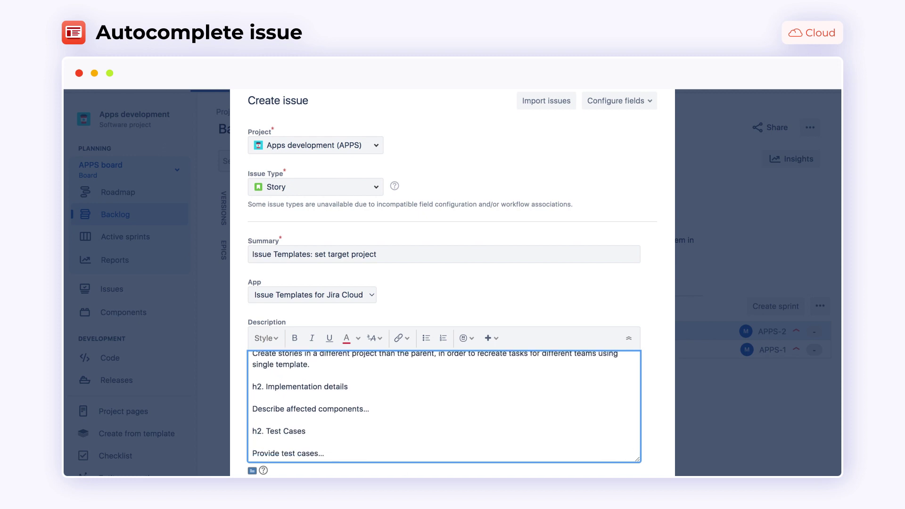
scroll(413, 411, down, 4)
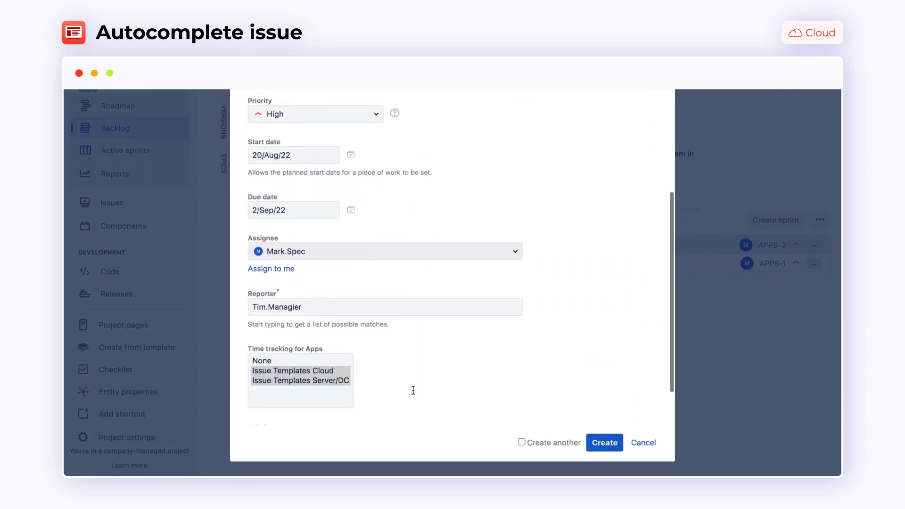
click(604, 439)
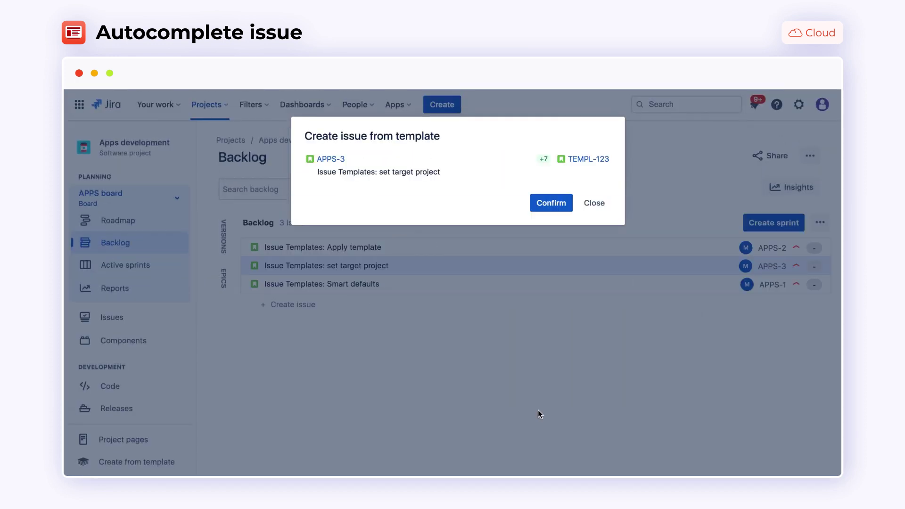
Step: Open APPS-3 and scroll to its templated description and DoD checklist
click(332, 160)
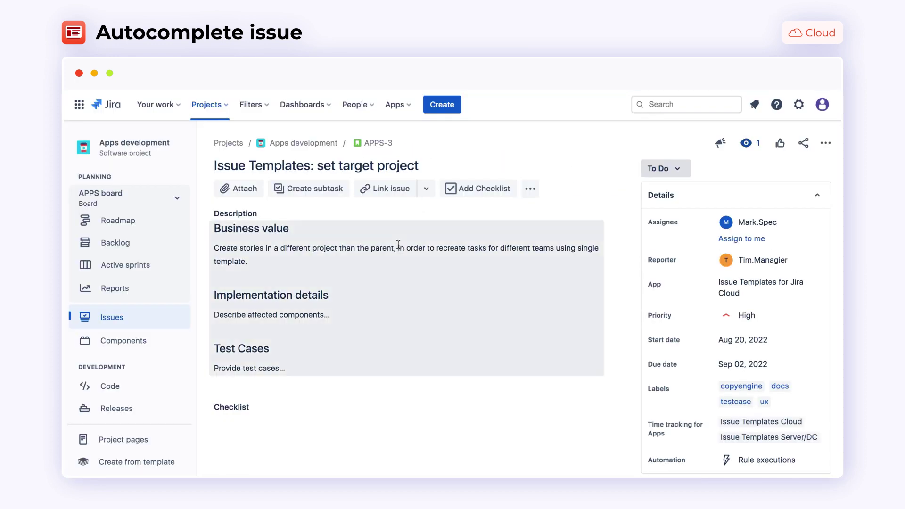
scroll(398, 244, down, 3)
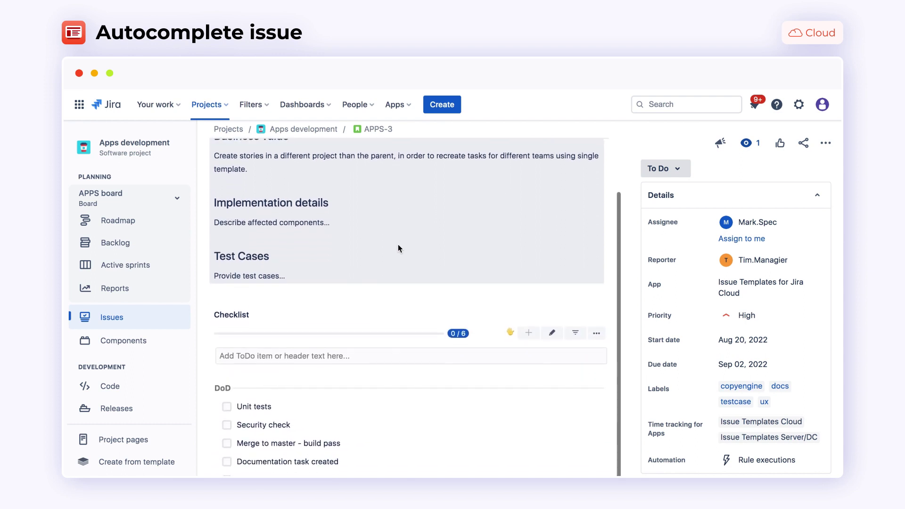
scroll(327, 307, down, 3)
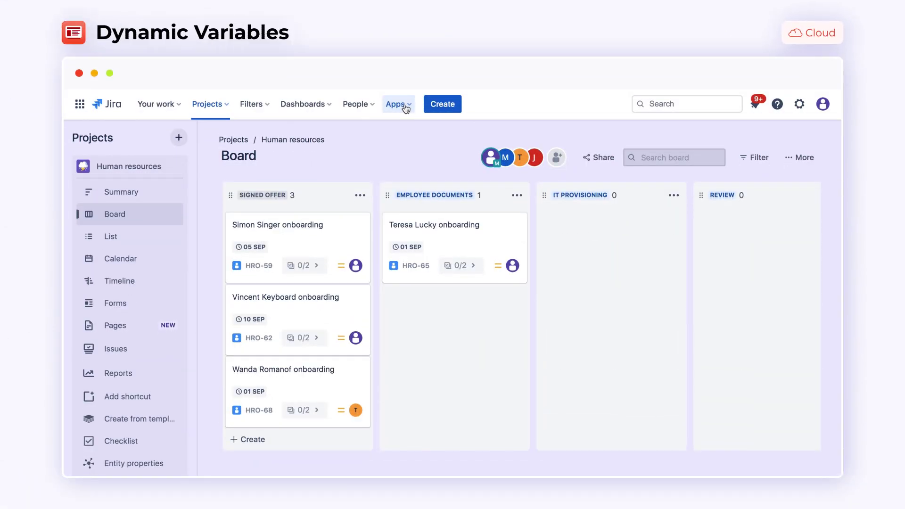
Step: Start an issue from the onboarding template with the employee's name, start date September 1 and position UX
click(407, 109)
click(445, 156)
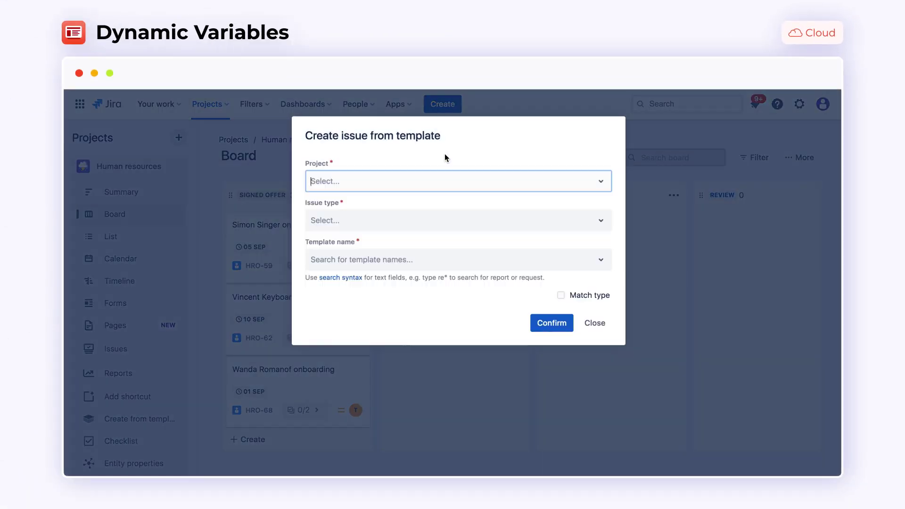
click(557, 326)
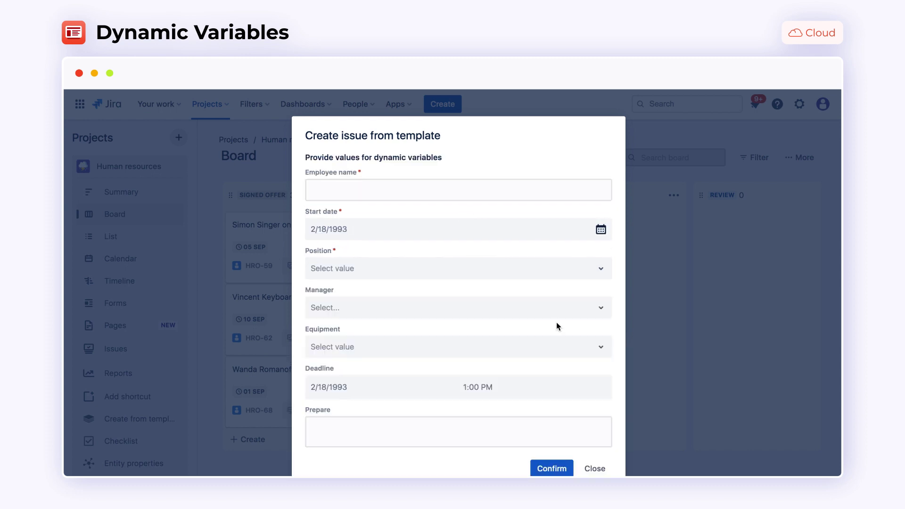
click(384, 165)
text(Jane Doe)
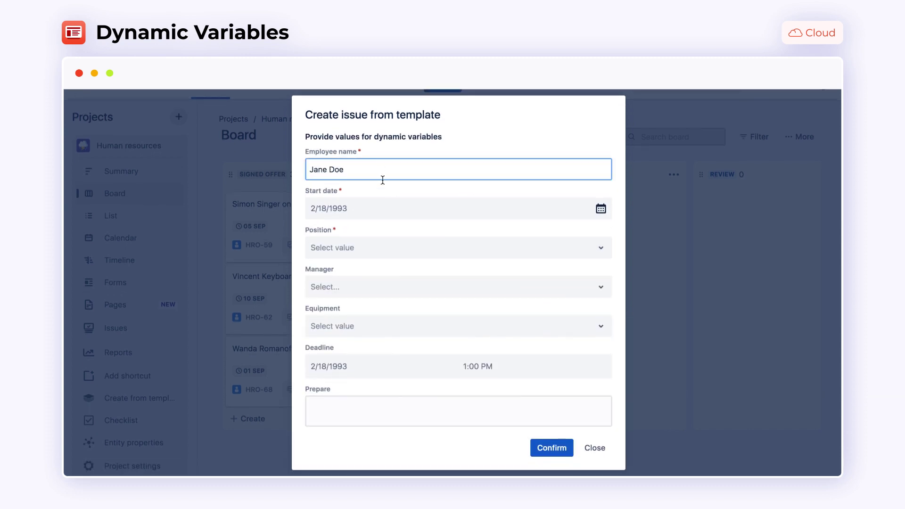
click(387, 209)
click(416, 349)
click(423, 248)
click(396, 315)
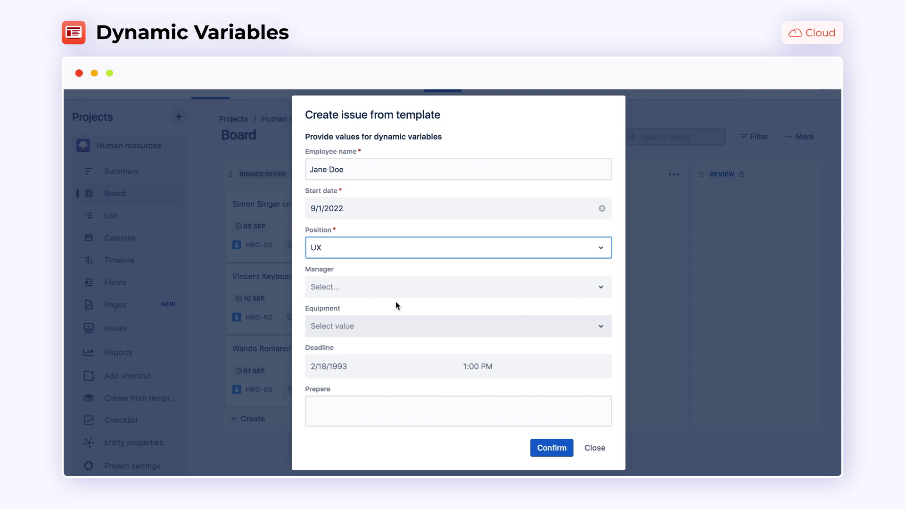
Step: Choose the manager and add macbook, monitor x2 and plotter as equipment
click(404, 292)
text(tim)
click(391, 319)
click(386, 326)
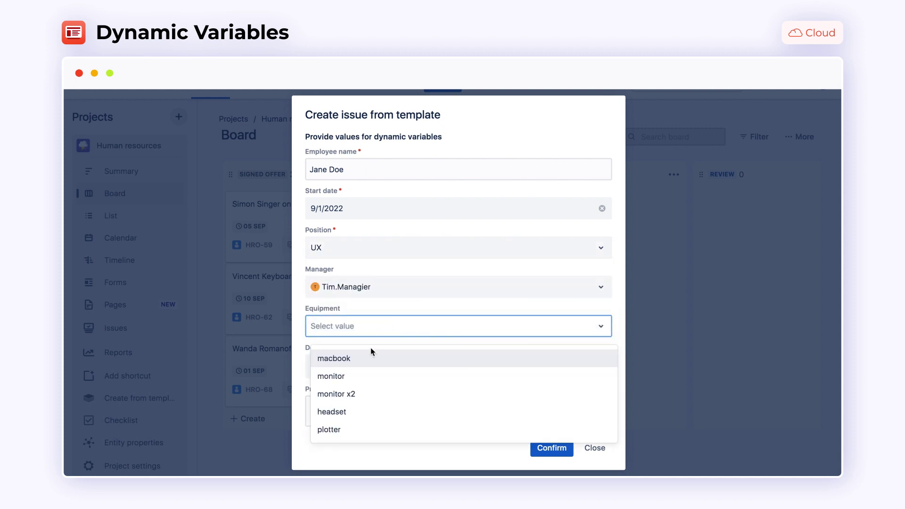
click(333, 358)
click(392, 335)
click(371, 376)
click(410, 330)
click(382, 394)
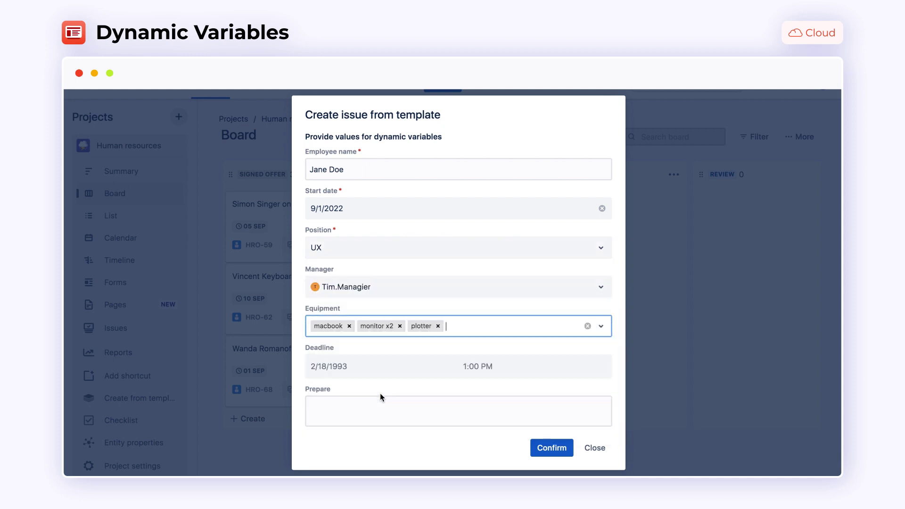
Step: Set the deadline to August 24, 12:00 PM, list welcome pack and workstation to prepare, then create the issue
click(372, 367)
click(394, 496)
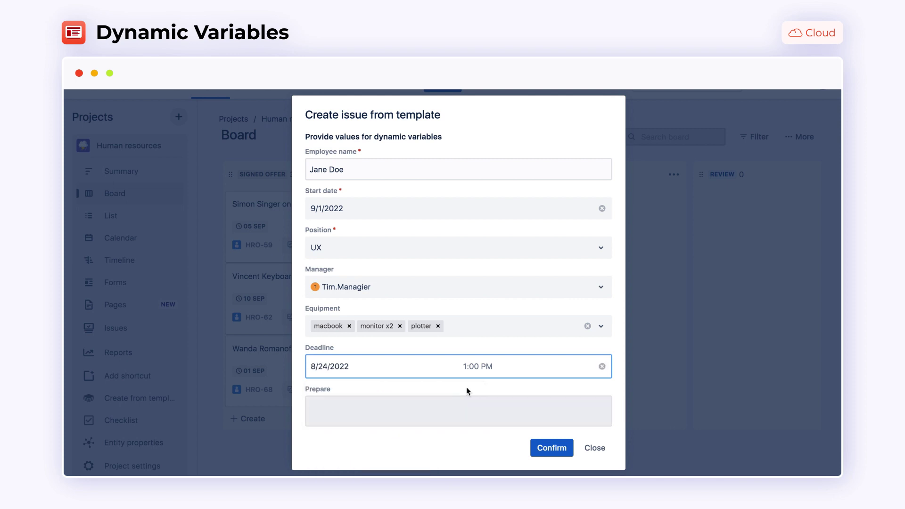
click(478, 366)
click(476, 467)
click(449, 401)
text(* w)
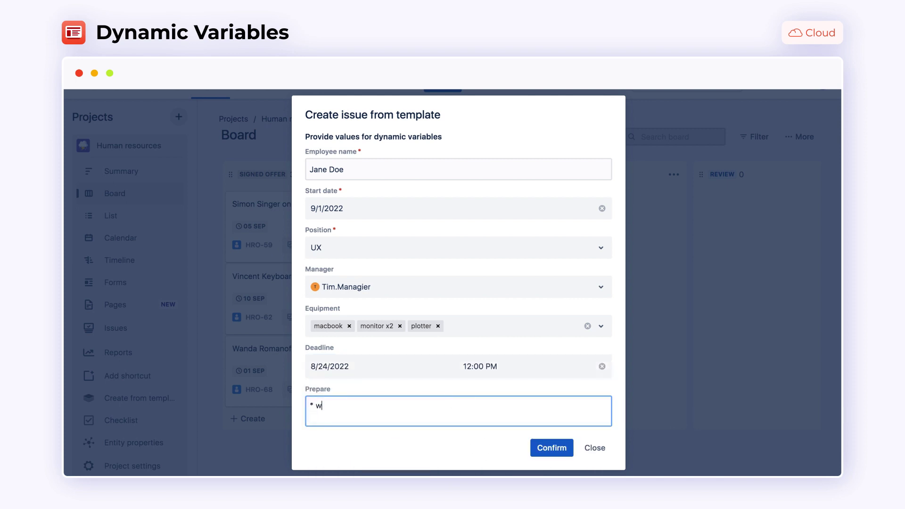
text(elcome pack)
key(Return)
text(* workstation)
click(548, 452)
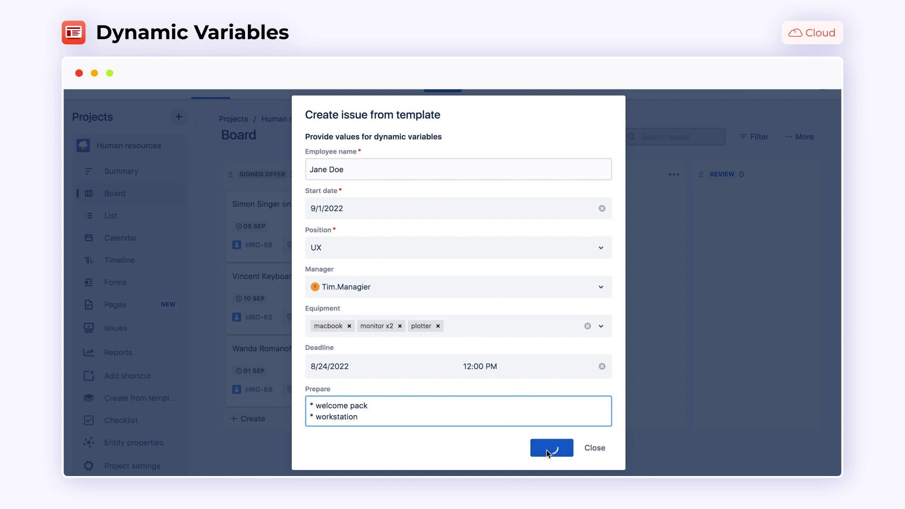
scroll(564, 434, down, 3)
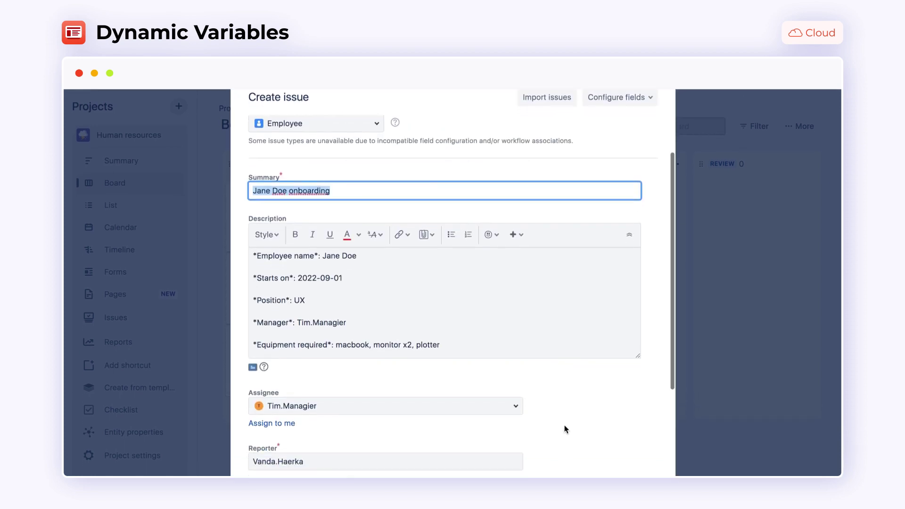
scroll(566, 429, down, 5)
click(606, 442)
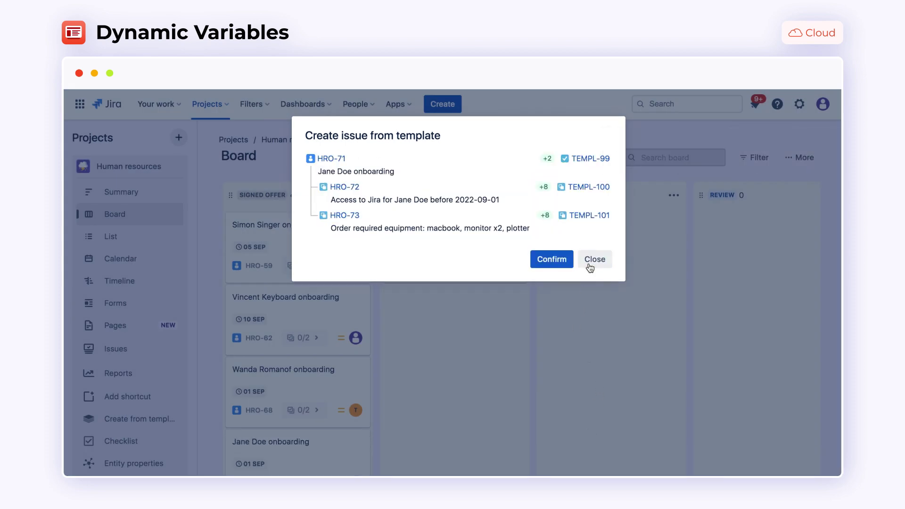
Step: Dismiss the creation summary and open HRO-71 to review its position, start date, equipment and child issues
click(589, 267)
click(274, 446)
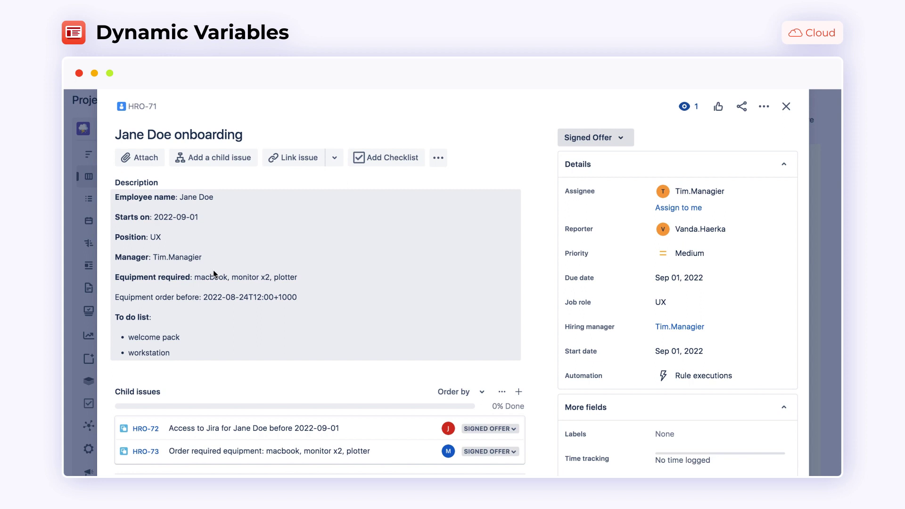
scroll(211, 327, down, 2)
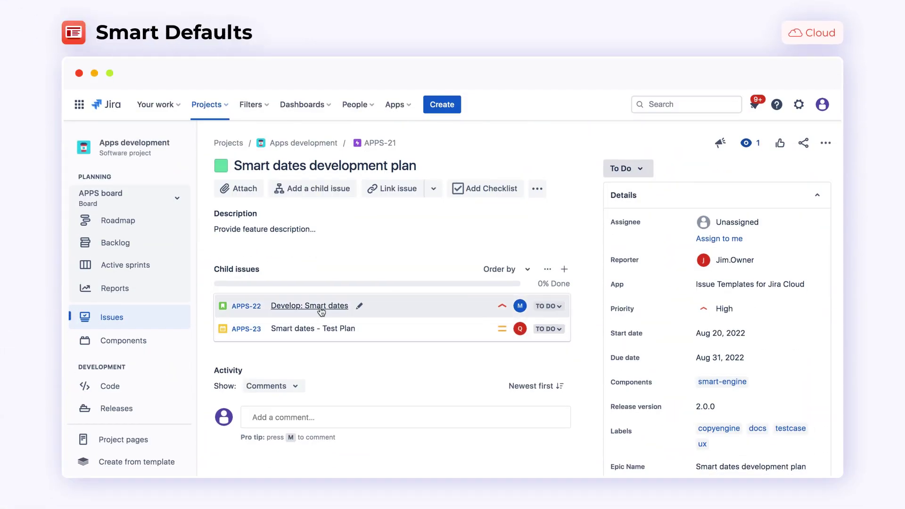
Step: Open child issue APPS-22 'Develop: Smart dates' and review its Aug 22–30, 2022 dates
click(319, 306)
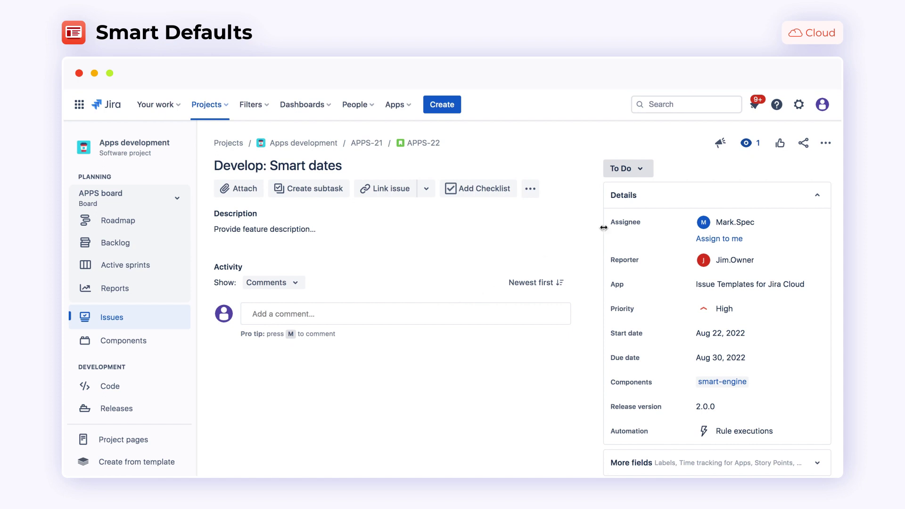
scroll(630, 258, down, 2)
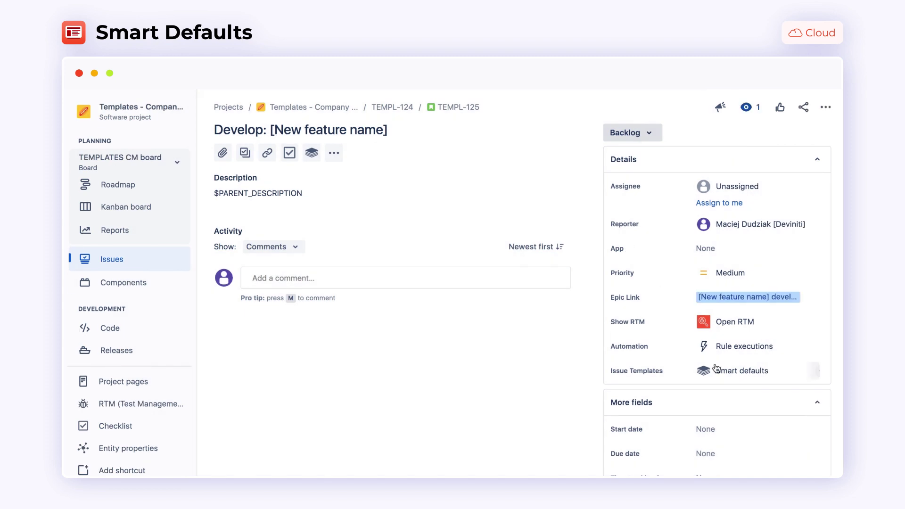
Step: Show TEMPL-125's smart default rules: Start date now + 1d, Due date parent - 1d, Assignee project.lead
click(738, 370)
scroll(726, 330, down, 2)
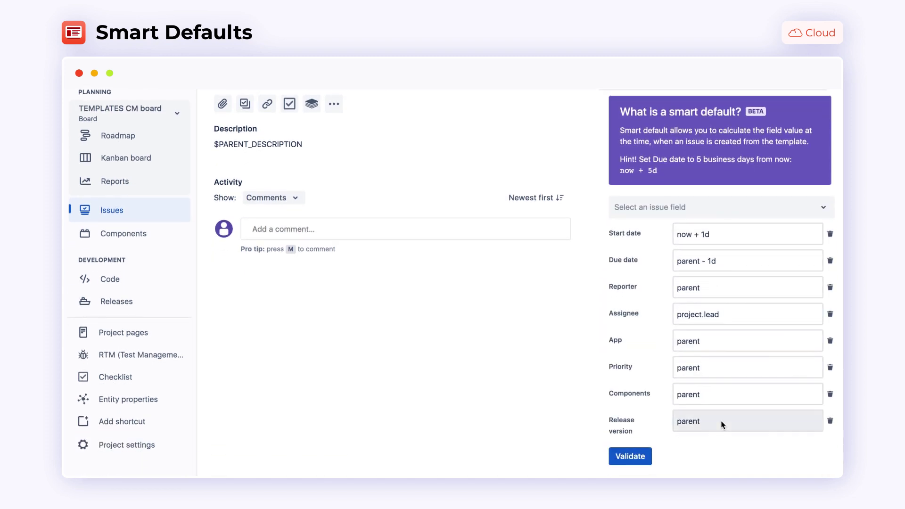